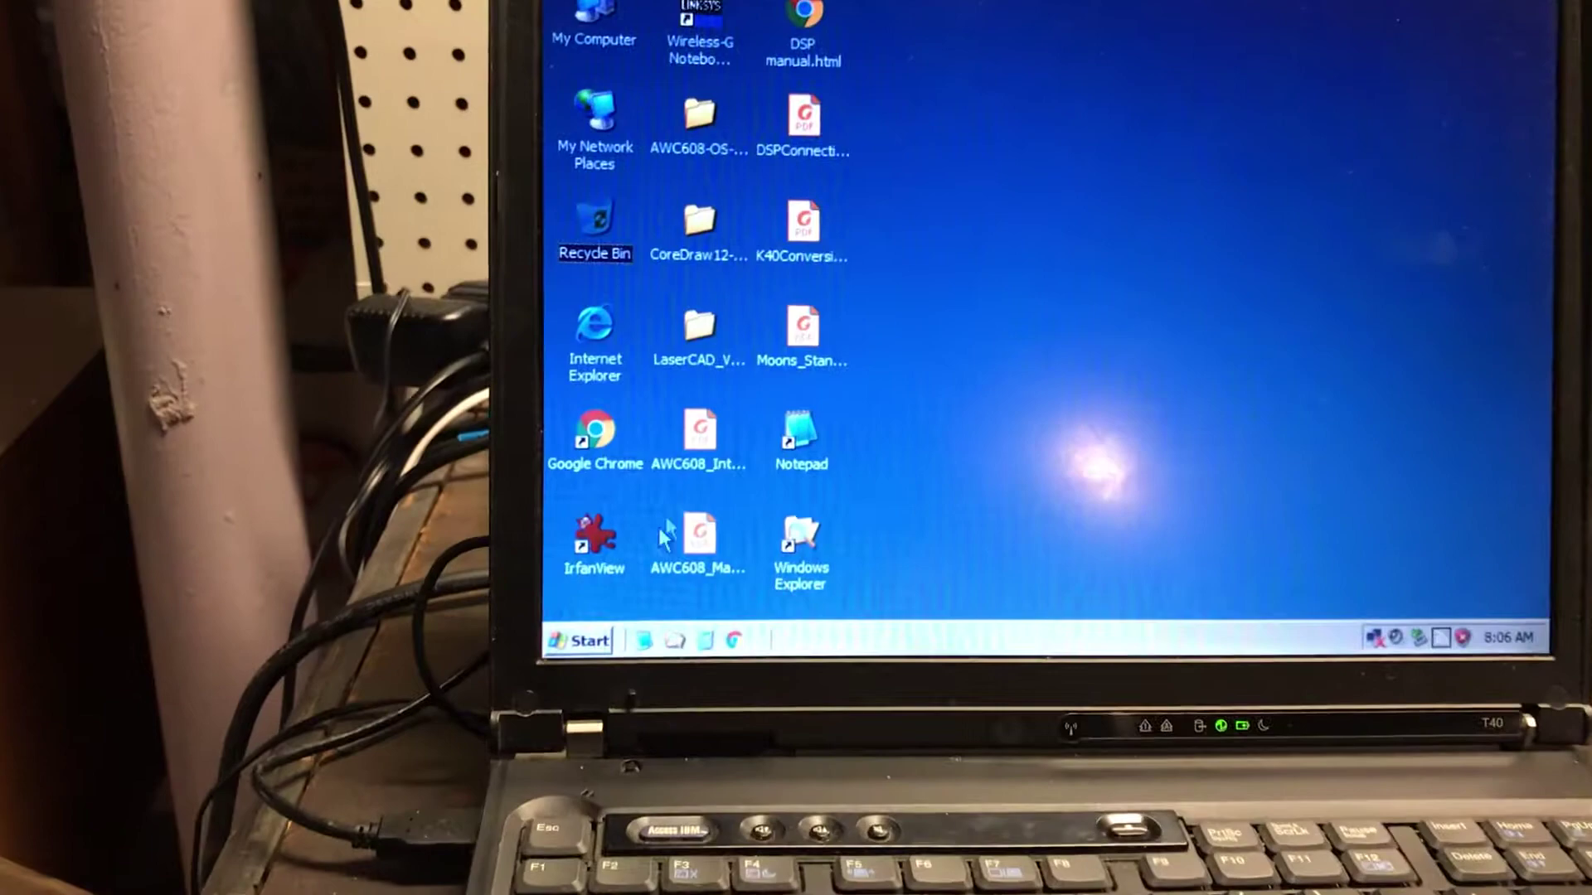
# Launch LaserCAD V7.77 from the Windows XP programs list.
pyautogui.click(580, 648)
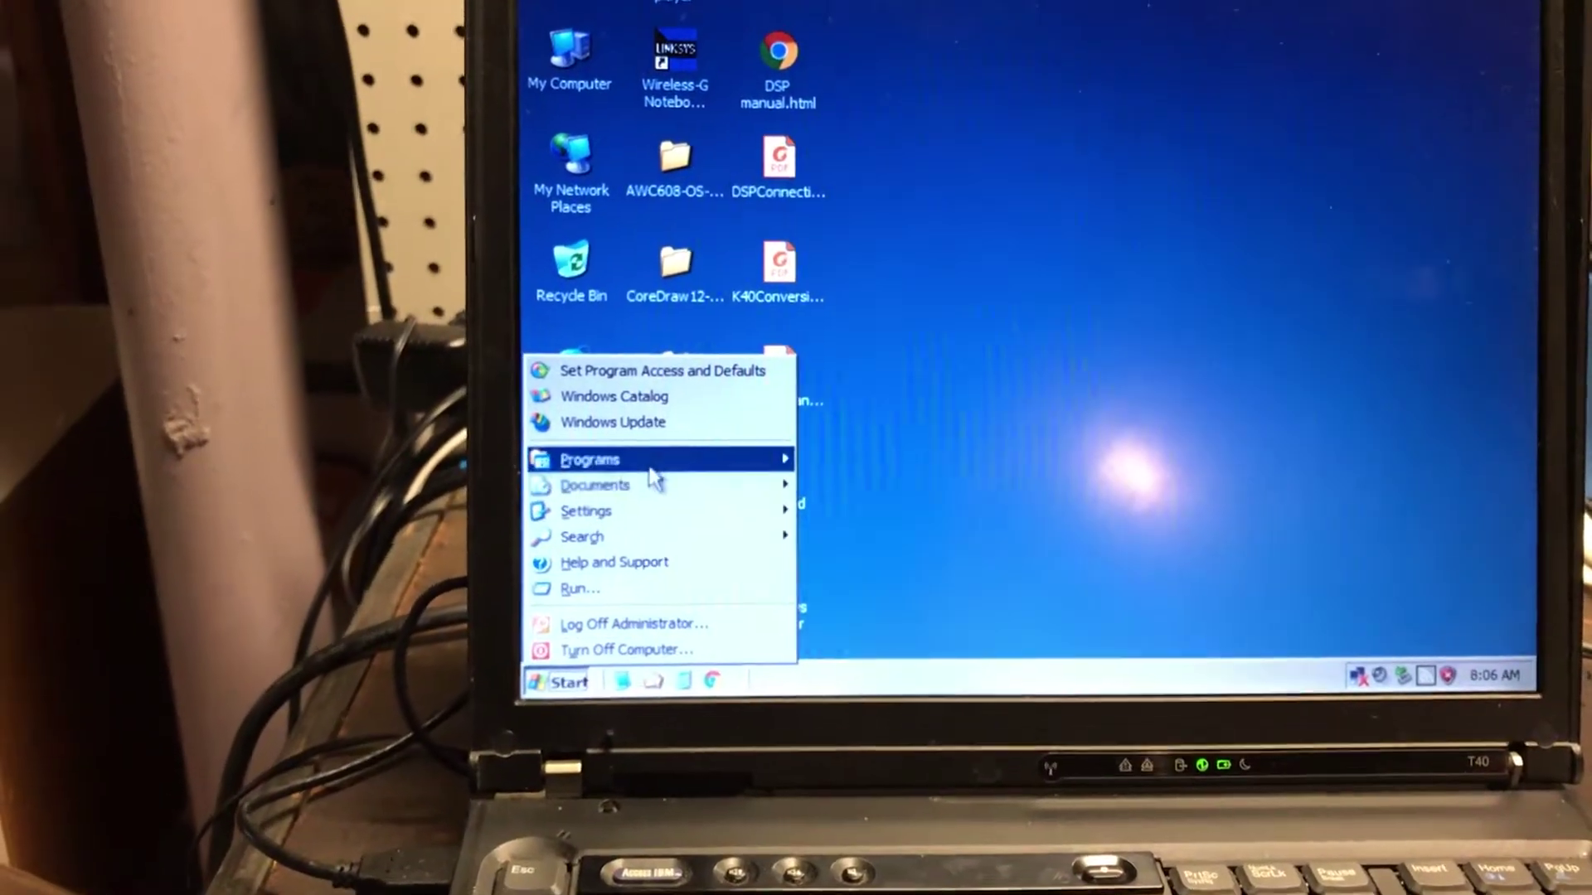
pyautogui.moveTo(554, 462)
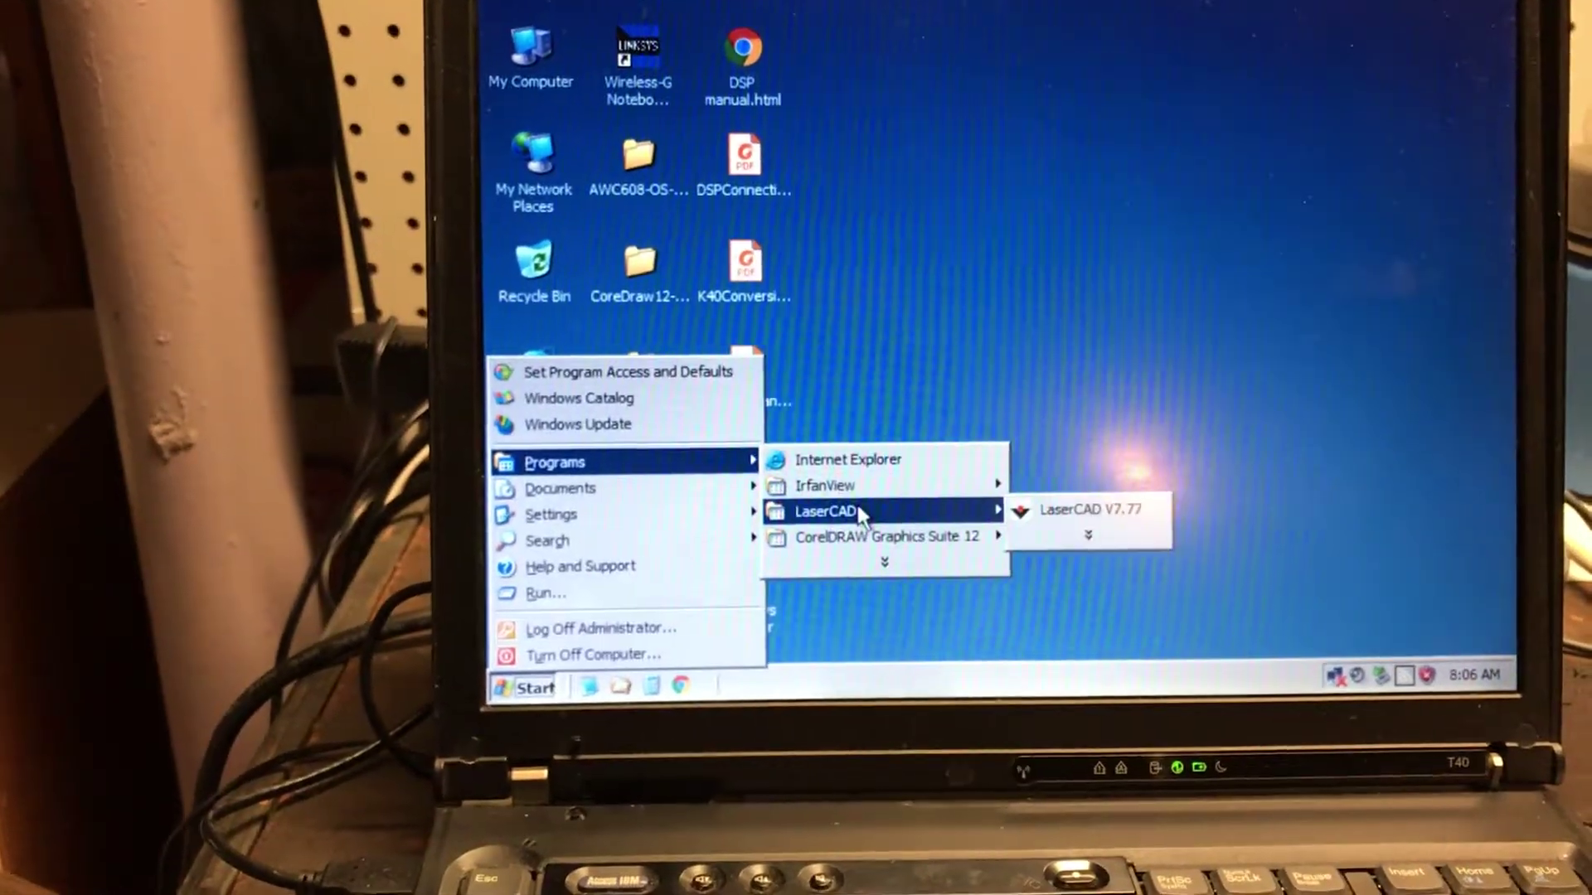
pyautogui.click(1038, 516)
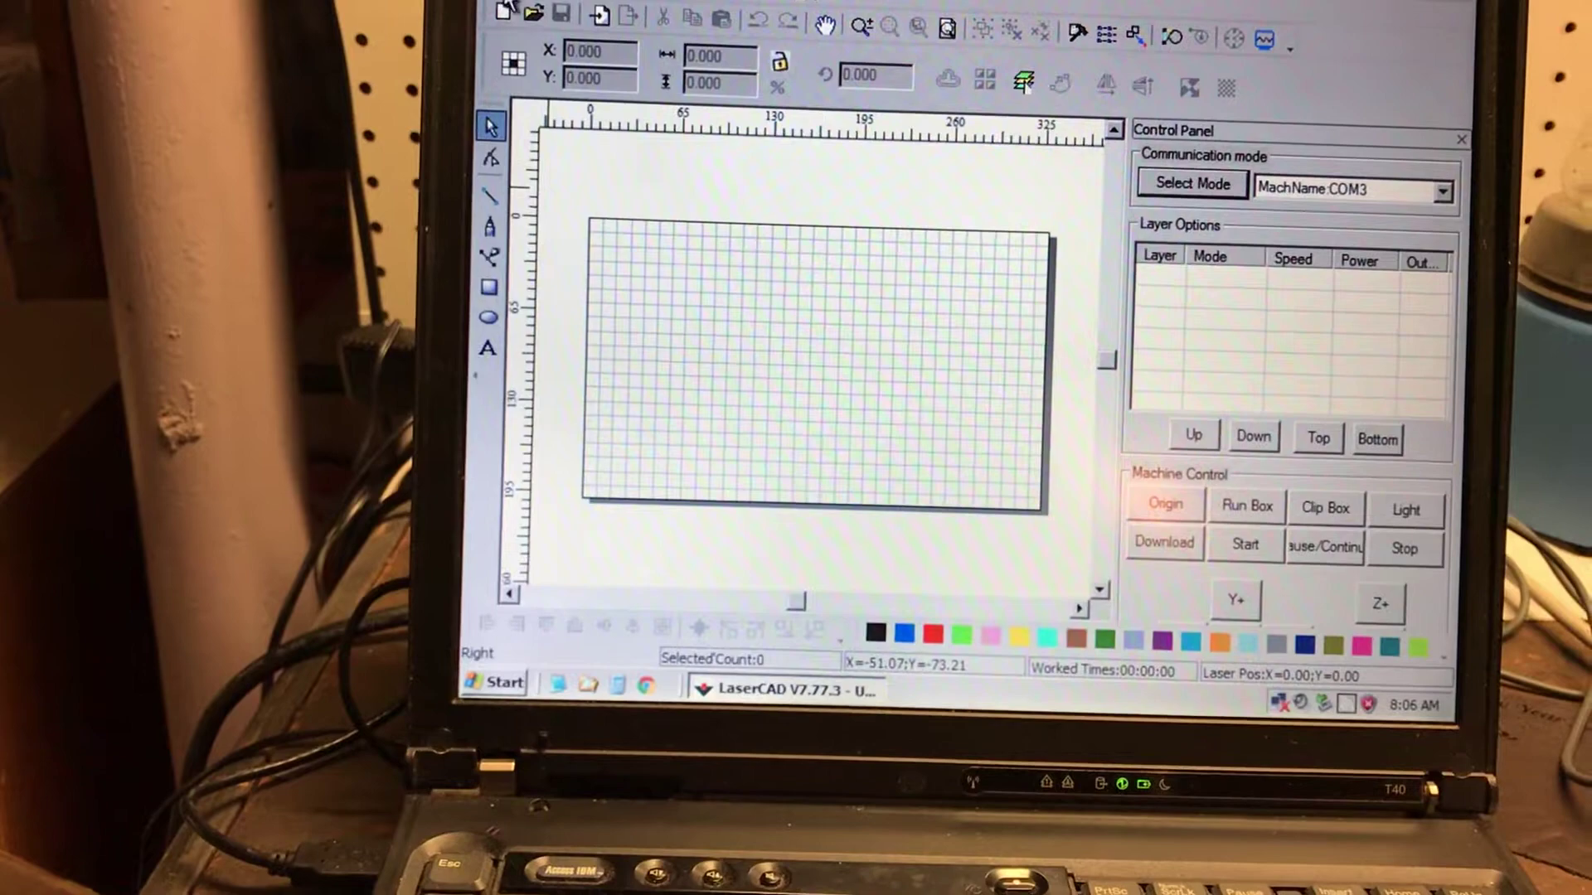
# Import cuttingboard2.BMP and drag it toward the left of the work area.
pyautogui.click(513, 2)
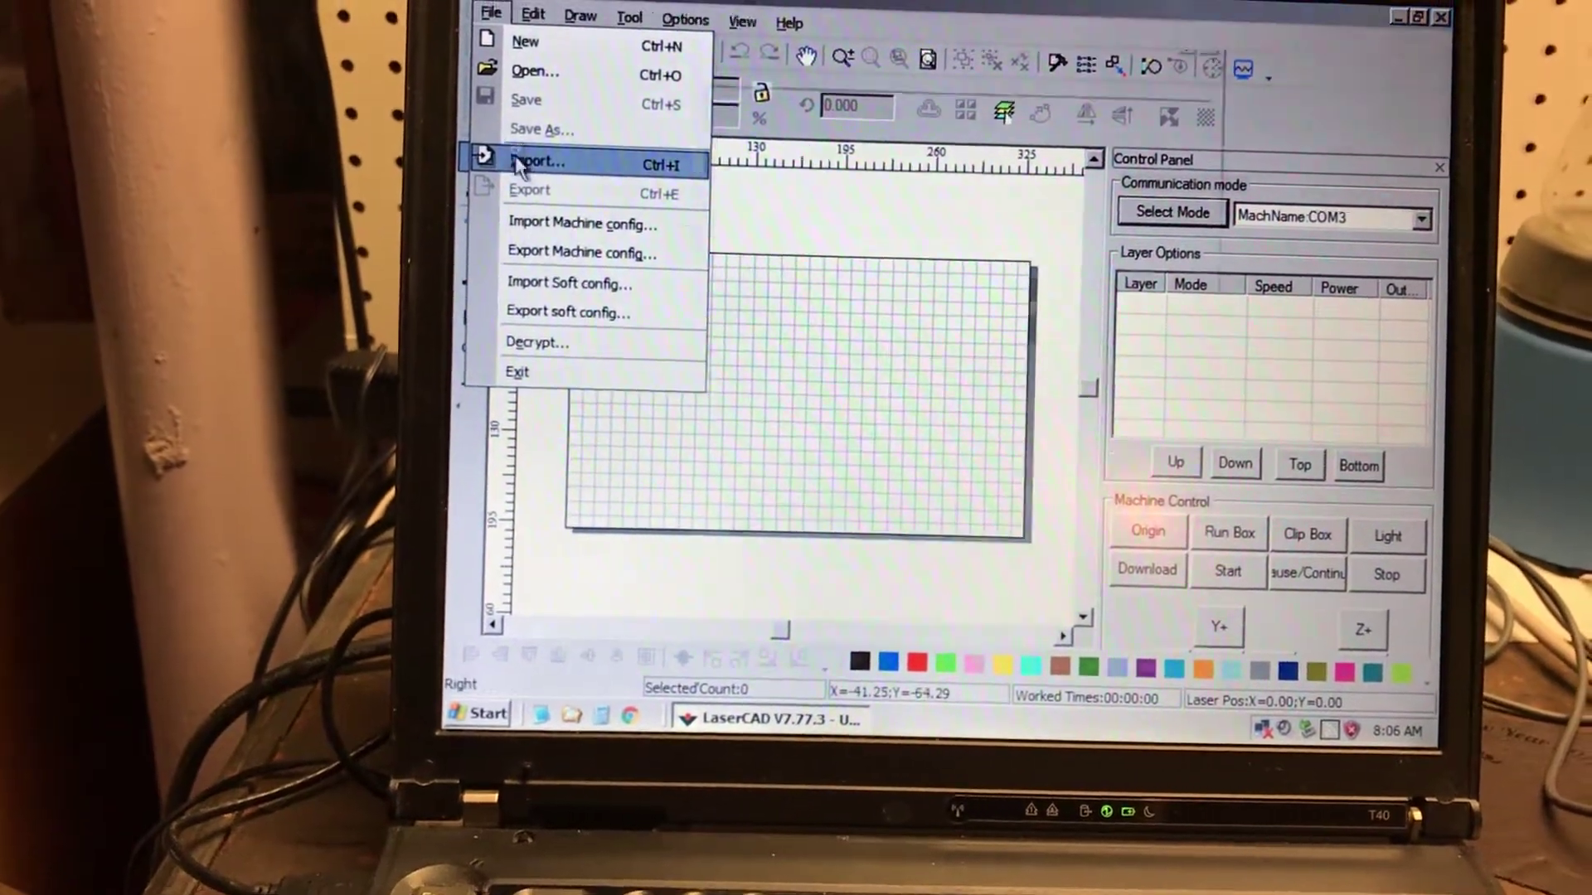
pyautogui.click(532, 149)
pyautogui.click(936, 111)
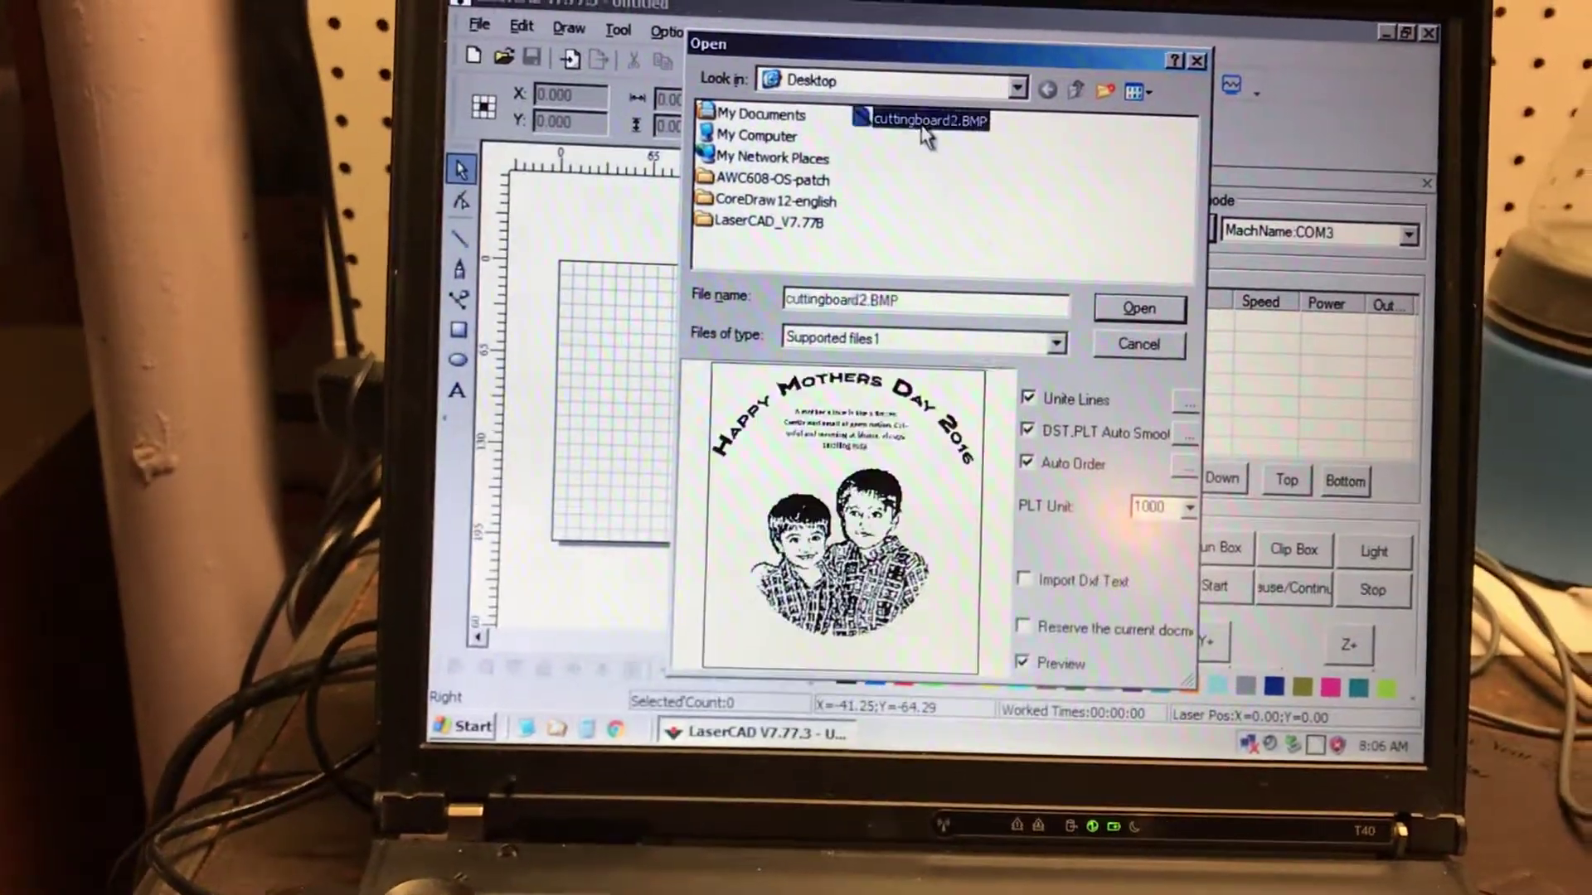
pyautogui.click(1136, 304)
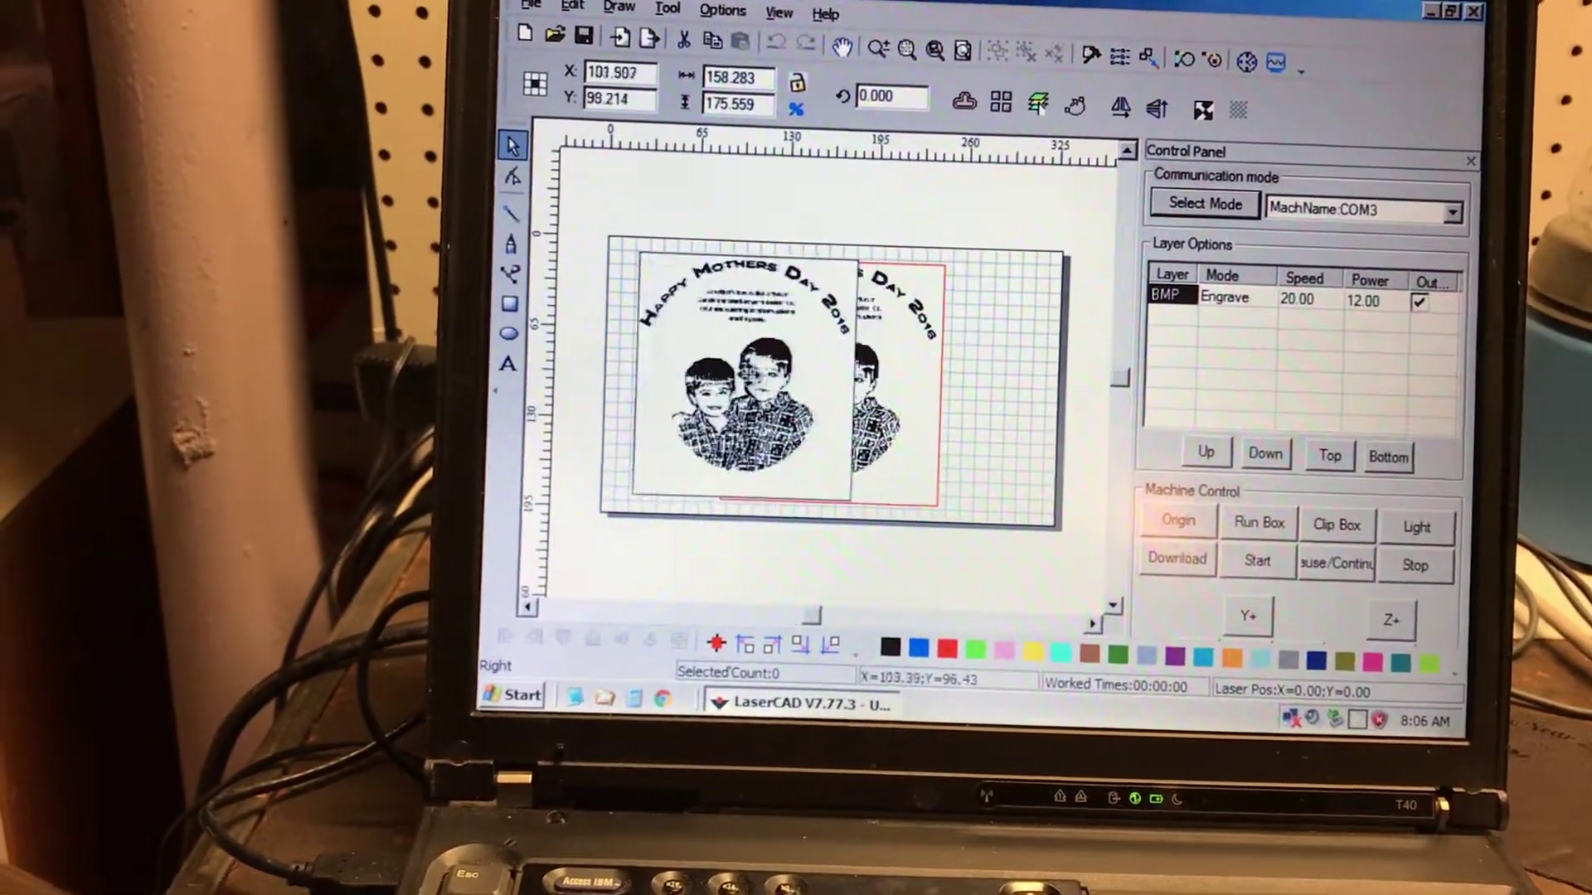
pyautogui.moveTo(816, 370); pyautogui.dragTo(749, 369)
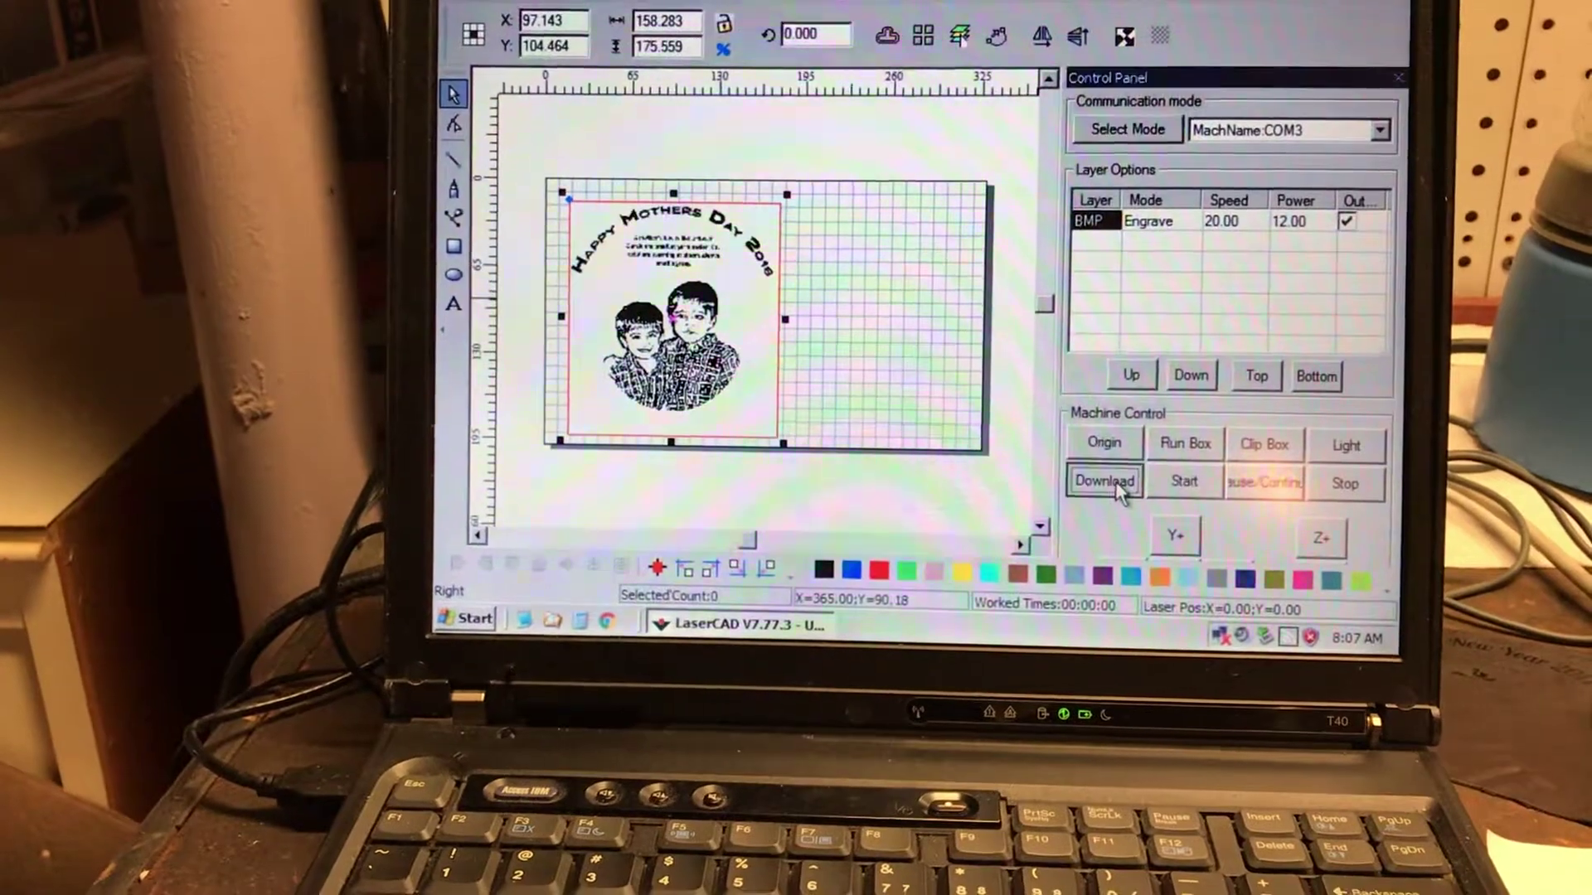
# Download the design to the laser cutter as document 40-ENG.
pyautogui.click(1105, 486)
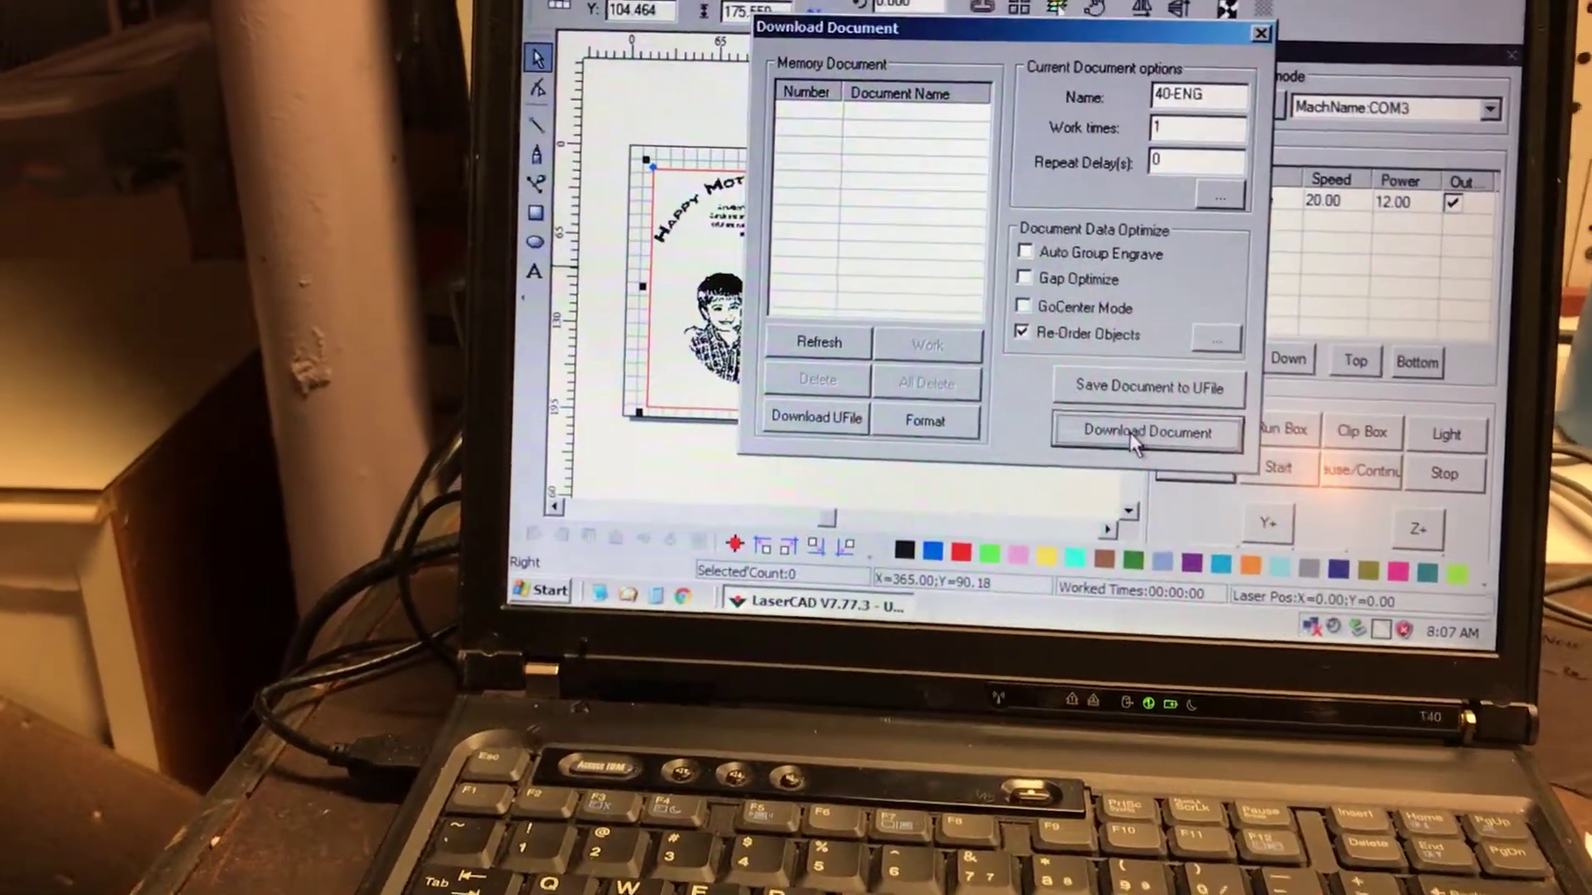
pyautogui.click(1115, 418)
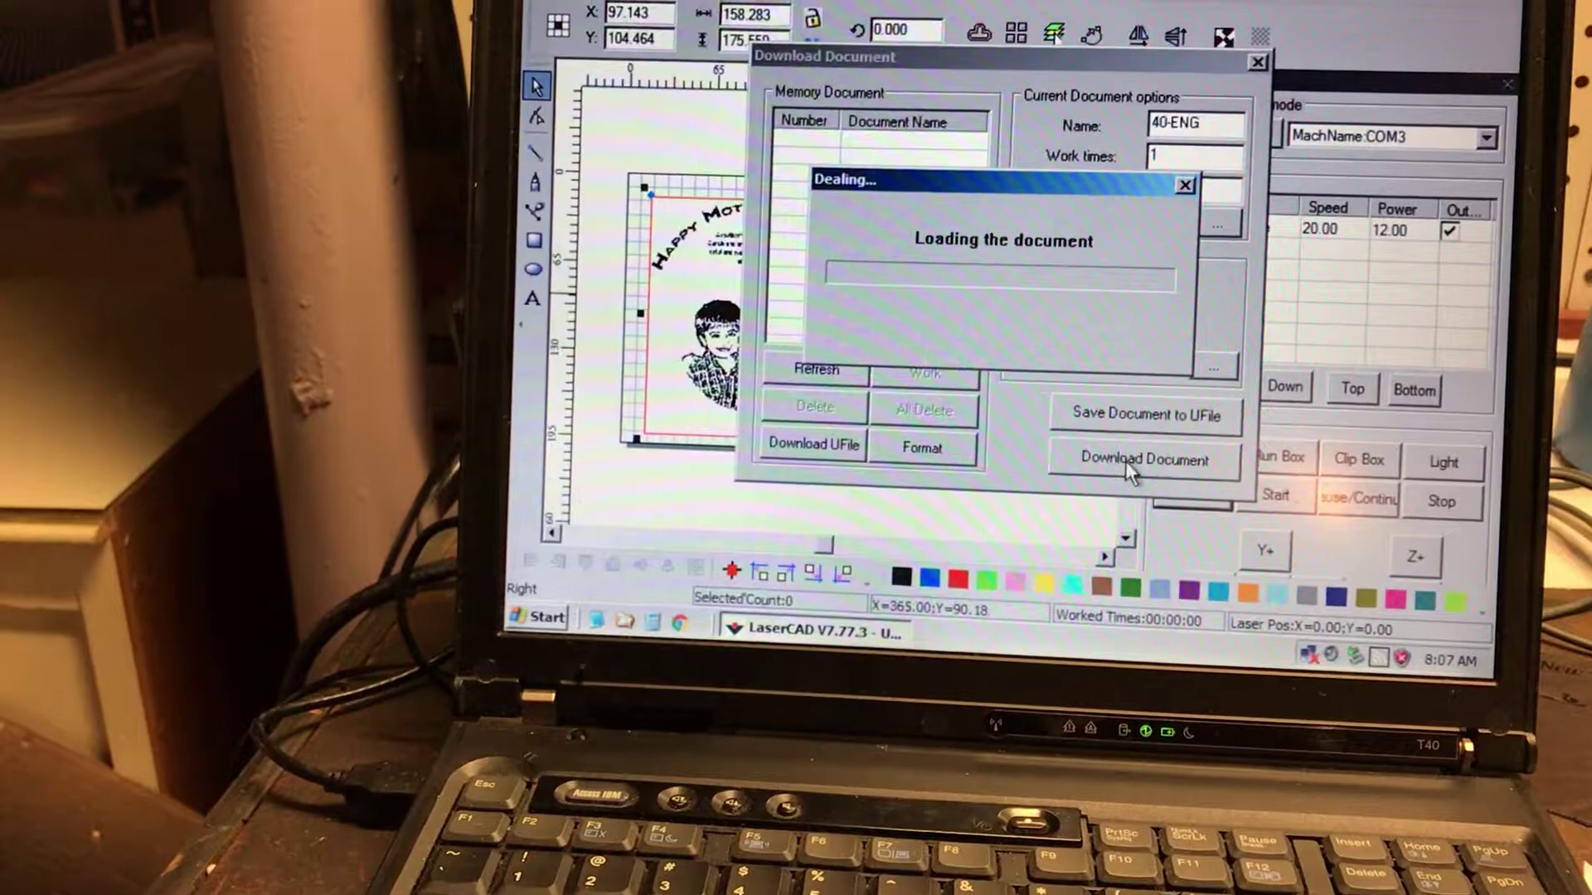